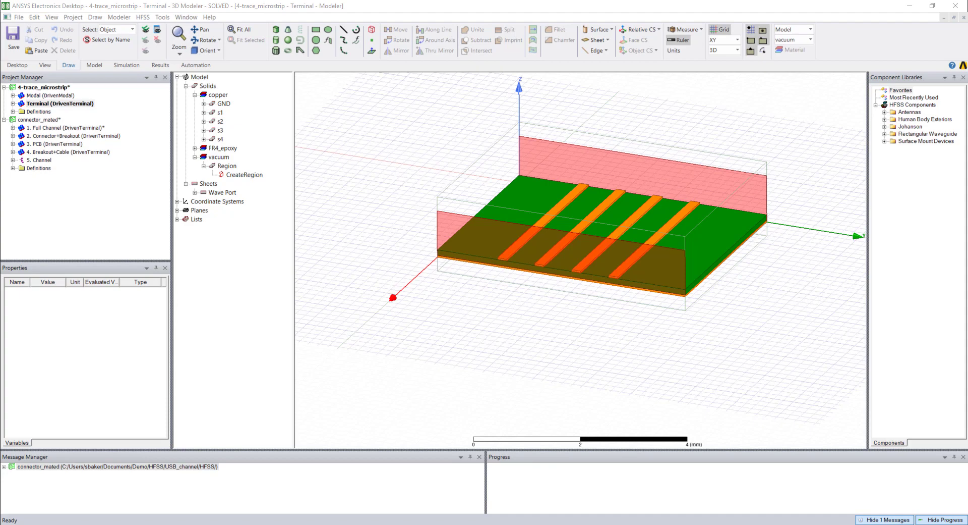
- Auto-assign terminals to wave port 1 in the Terminal design, keeping GND as the reference conductor
{"action": "double_click", "coordinate": [22, 104]}
{"action": "left_click", "coordinate": [22, 135]}
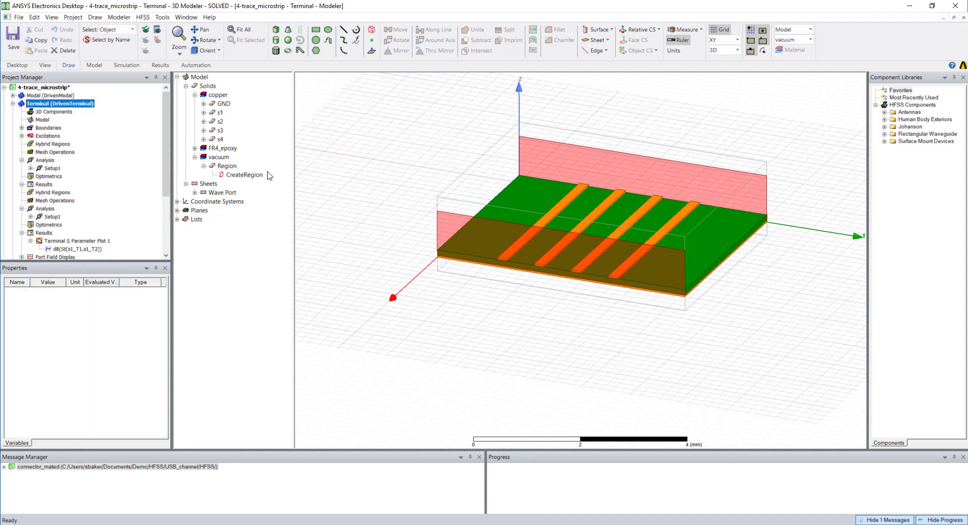
{"action": "left_click", "coordinate": [31, 152]}
{"action": "left_click", "coordinate": [42, 144]}
{"action": "right_click", "coordinate": [45, 145]}
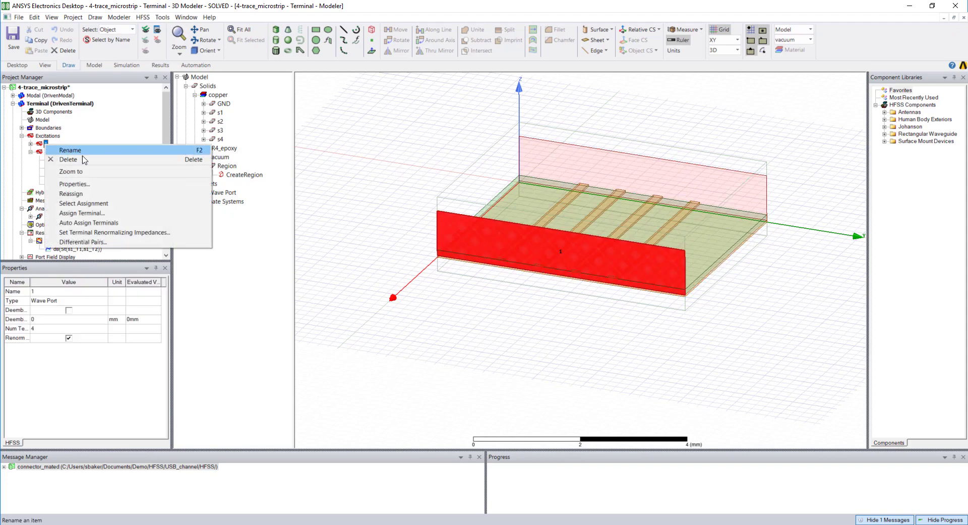
{"action": "left_click", "coordinate": [89, 222]}
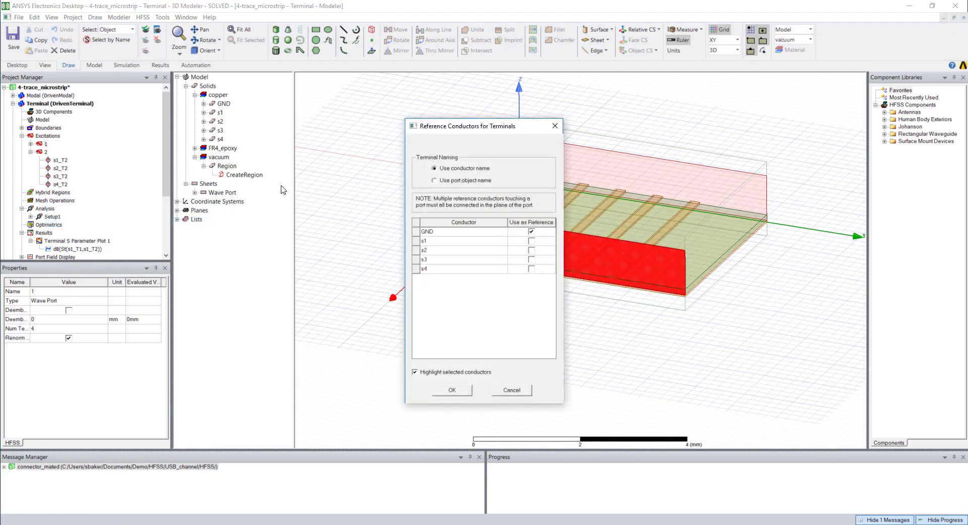
{"action": "left_click_drag", "start_coordinate": [473, 126], "coordinate": [313, 116]}
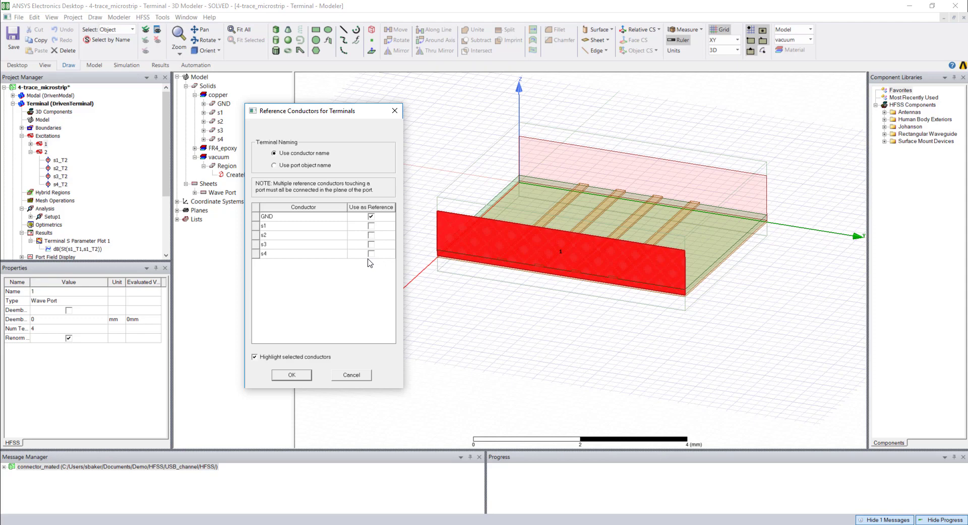
{"action": "key", "text": "Return"}
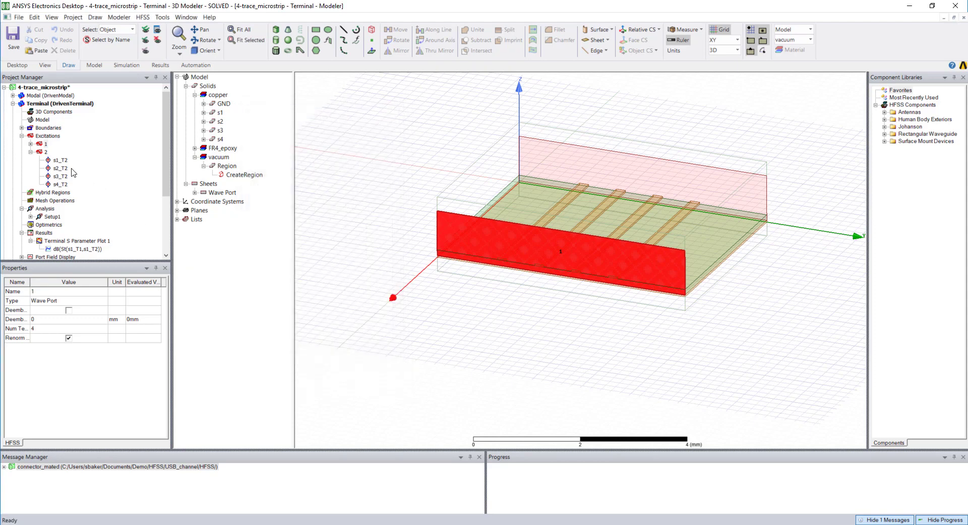
- Inspect port 1's new terminals s1_T1–s4_T1, then collapse the Excitations branch
{"action": "left_click", "coordinate": [30, 144]}
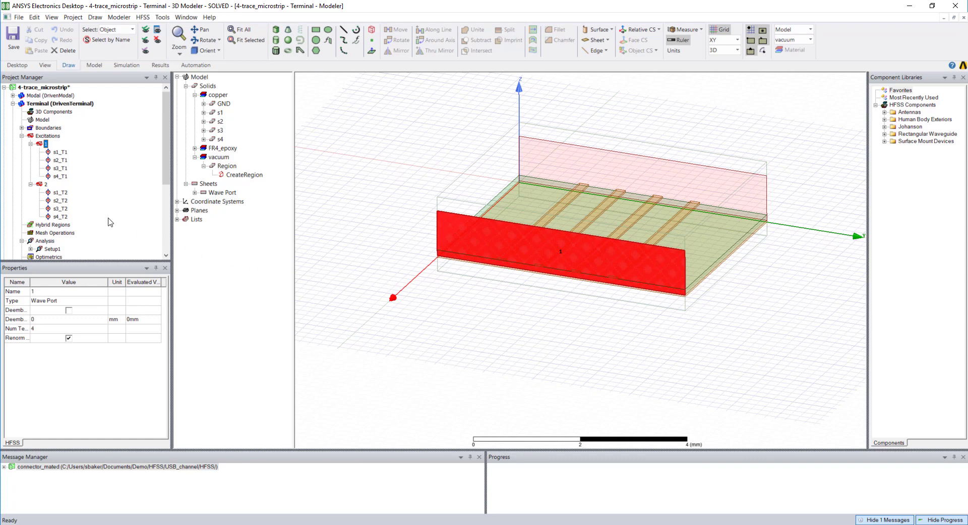
{"action": "left_click", "coordinate": [22, 136]}
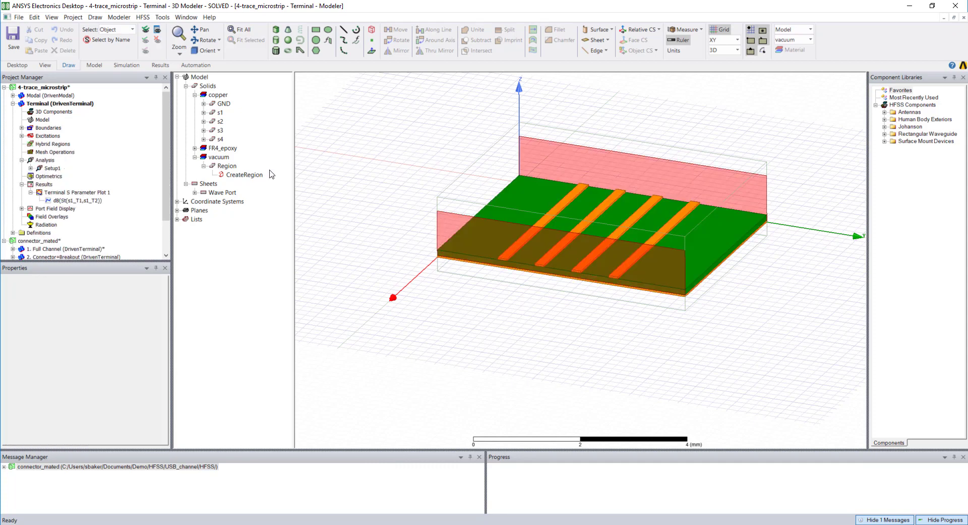
- Show Terminal S Parameter Plot 1 and set up differential pairs s1_T1/s2_T1 and s3_T1/s4_T1
{"action": "double_click", "coordinate": [62, 192]}
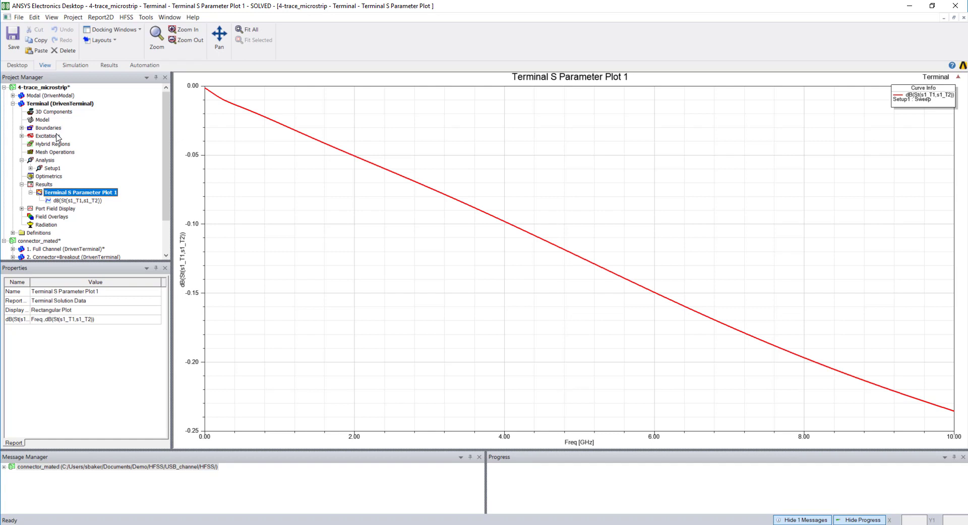
{"action": "right_click", "coordinate": [48, 137]}
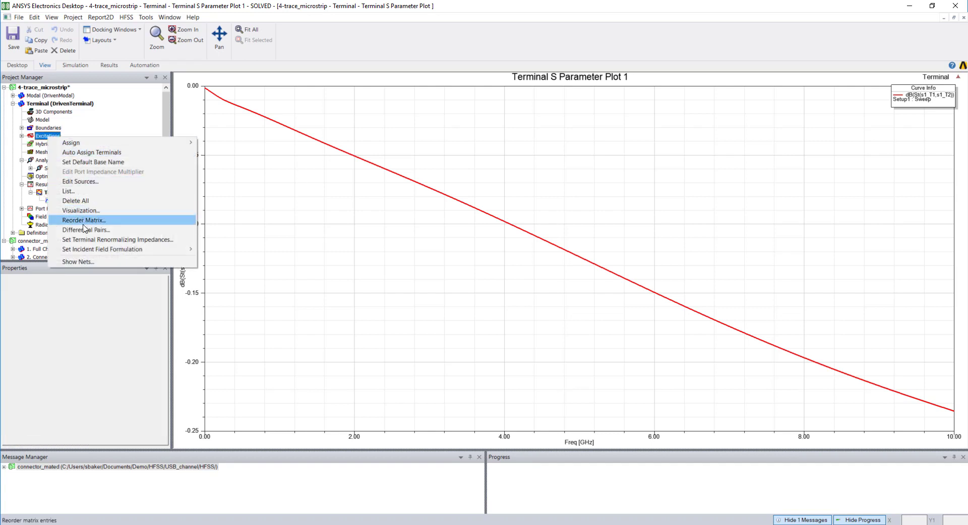
{"action": "left_click", "coordinate": [126, 229]}
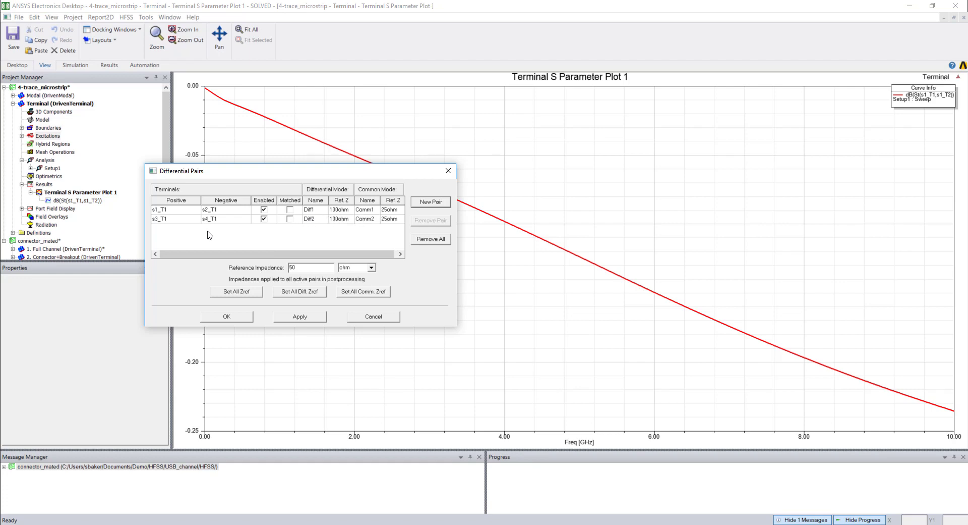
- Confirm pairs Diff1 and Diff2, then create a rectangular differential-pair report of dB(St(Diff1,Diff2))
{"action": "left_click", "coordinate": [231, 318]}
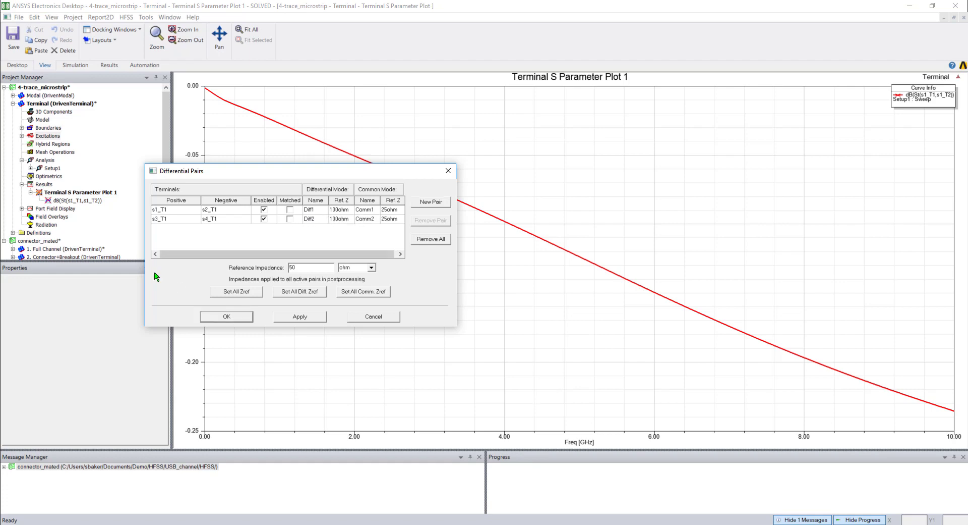
{"action": "right_click", "coordinate": [43, 185]}
{"action": "mouse_move", "coordinate": [152, 200]}
{"action": "left_click", "coordinate": [222, 201]}
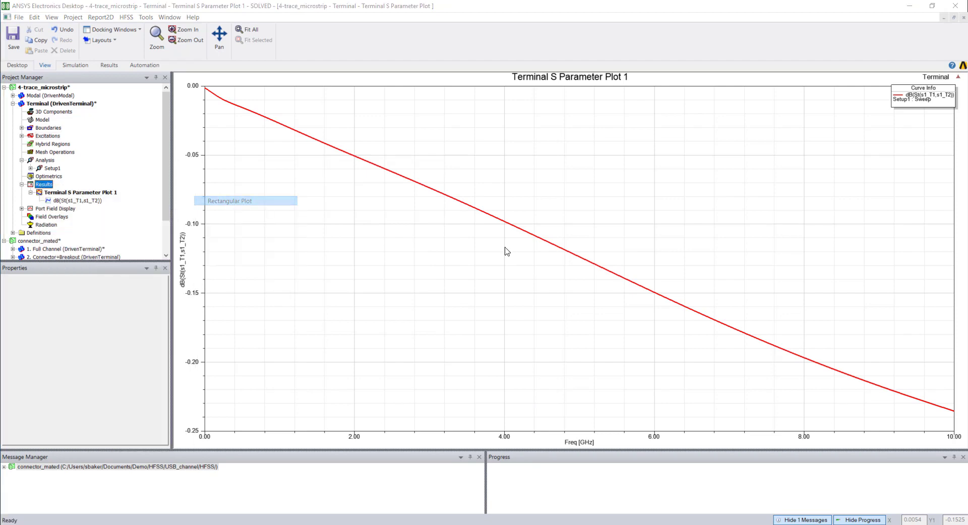
{"action": "left_click_drag", "start_coordinate": [408, 110], "coordinate": [508, 98]}
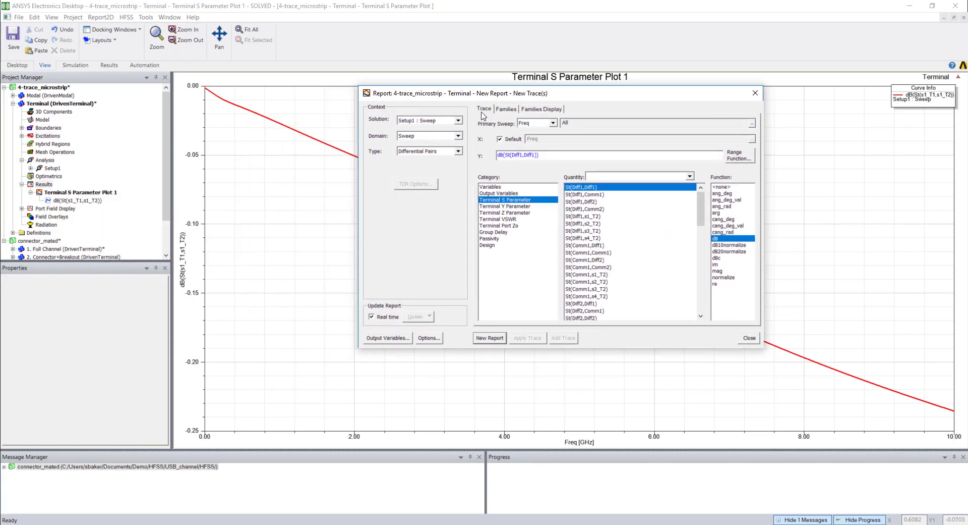
{"action": "left_click", "coordinate": [458, 151]}
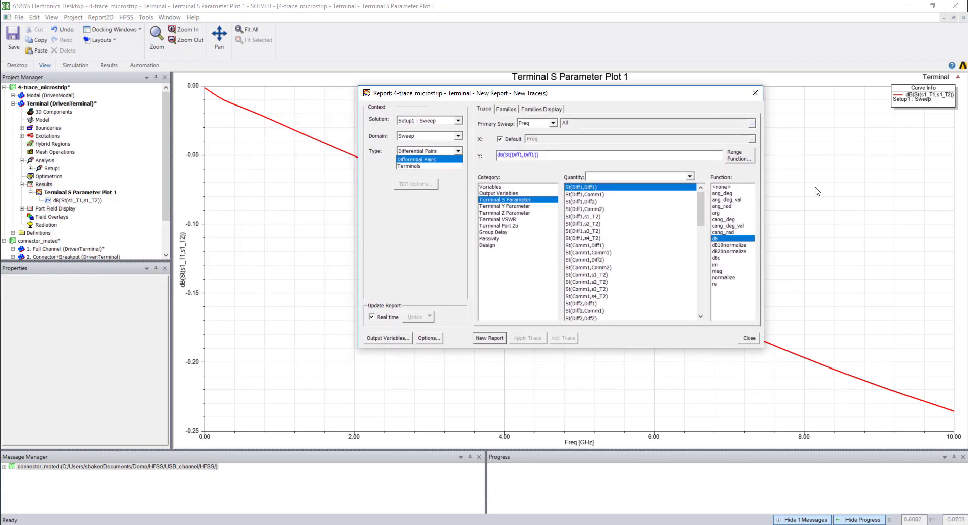
{"action": "left_click", "coordinate": [433, 160]}
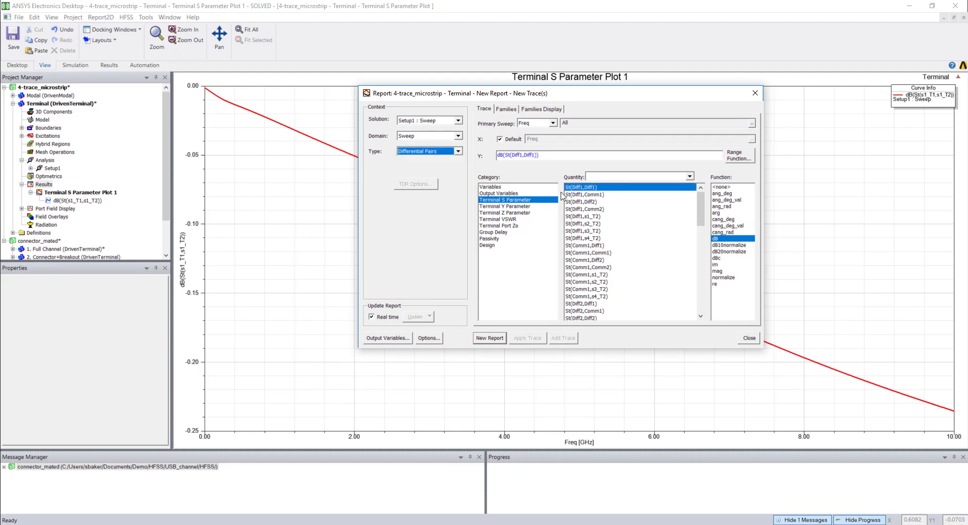
{"action": "left_click", "coordinate": [581, 202]}
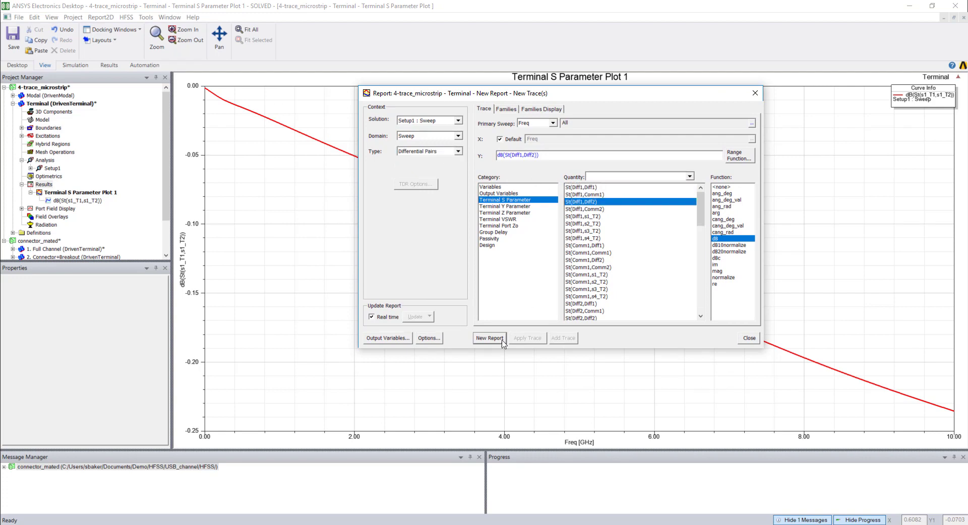
{"action": "left_click", "coordinate": [489, 337]}
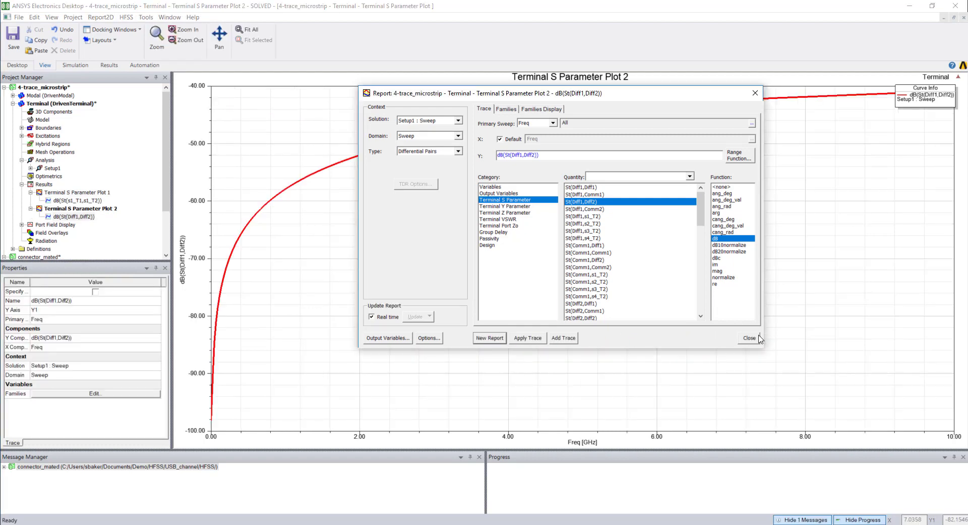
{"action": "left_click", "coordinate": [750, 338]}
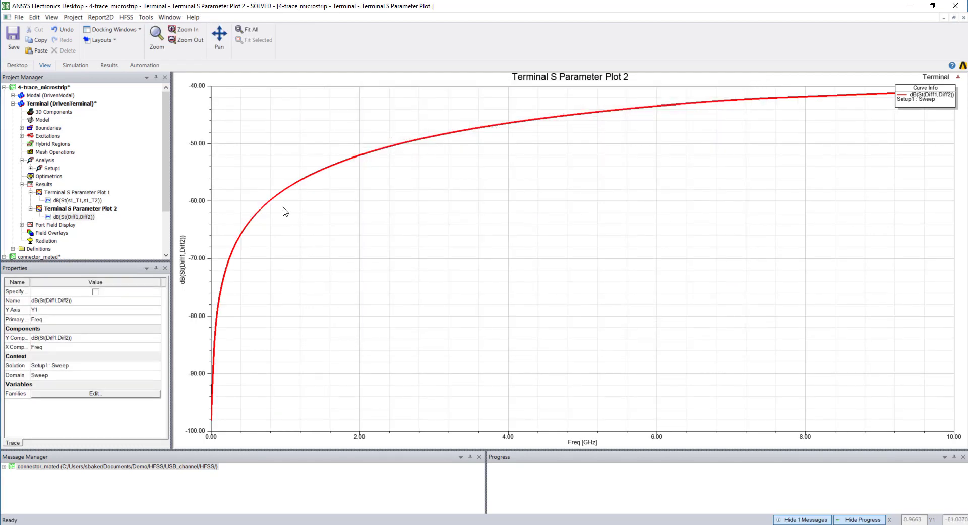
- Collapse the Terminal design and bring up the Modal design's 4-trace microstrip 3D model
{"action": "left_click", "coordinate": [13, 104]}
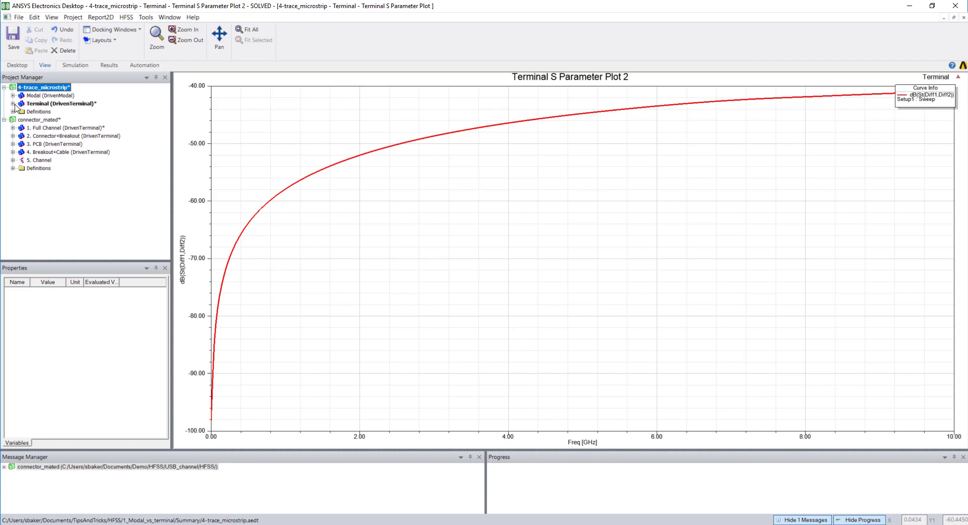
{"action": "double_click", "coordinate": [45, 96]}
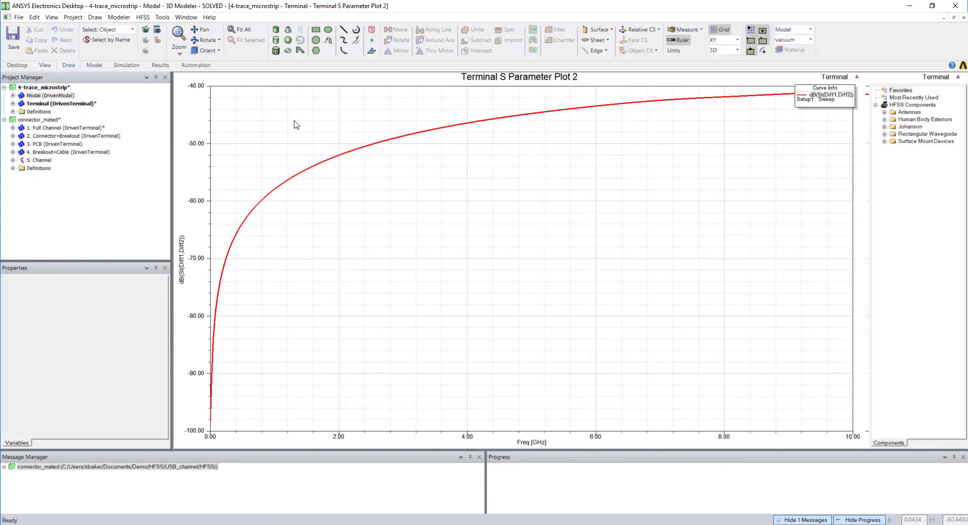
{"action": "middle_click_drag", "start_coordinate": [449, 183], "coordinate": [422, 213]}
- Review wave port 1's 5-mode settings in the Modal design and cancel without changes
{"action": "left_click", "coordinate": [13, 95]}
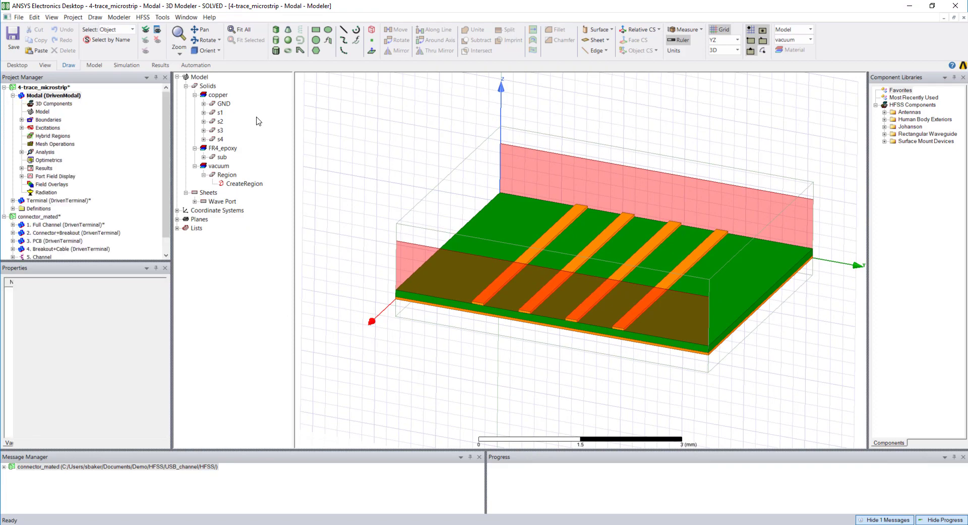
{"action": "left_click", "coordinate": [22, 128]}
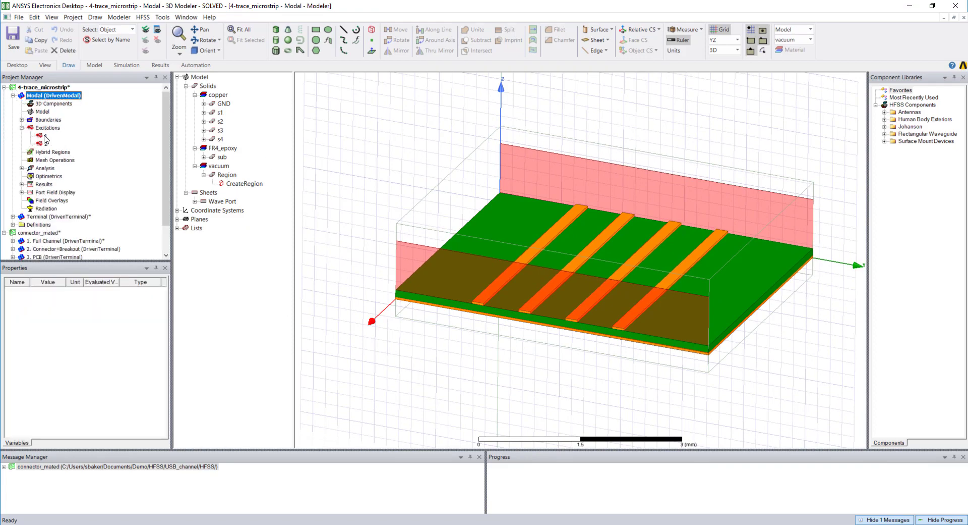
{"action": "double_click", "coordinate": [46, 136]}
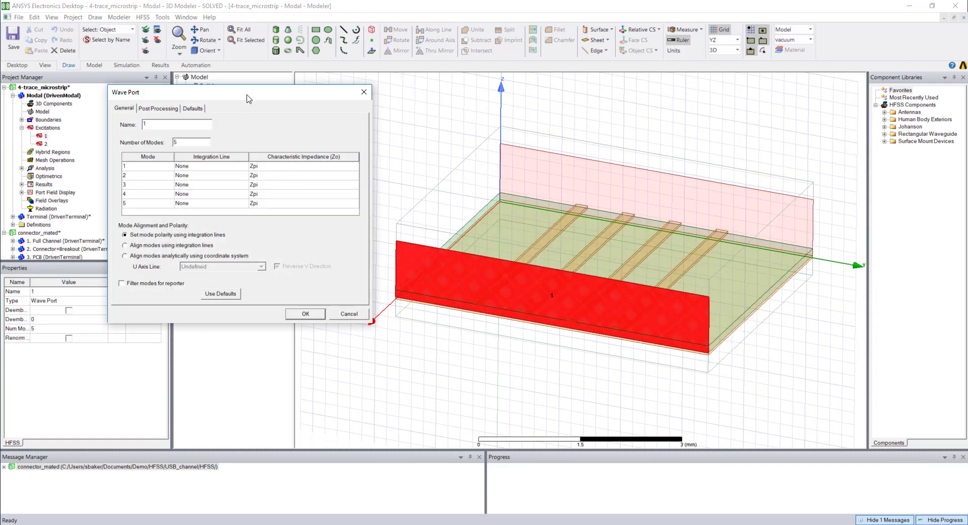
{"action": "left_click_drag", "start_coordinate": [247, 95], "coordinate": [239, 114]}
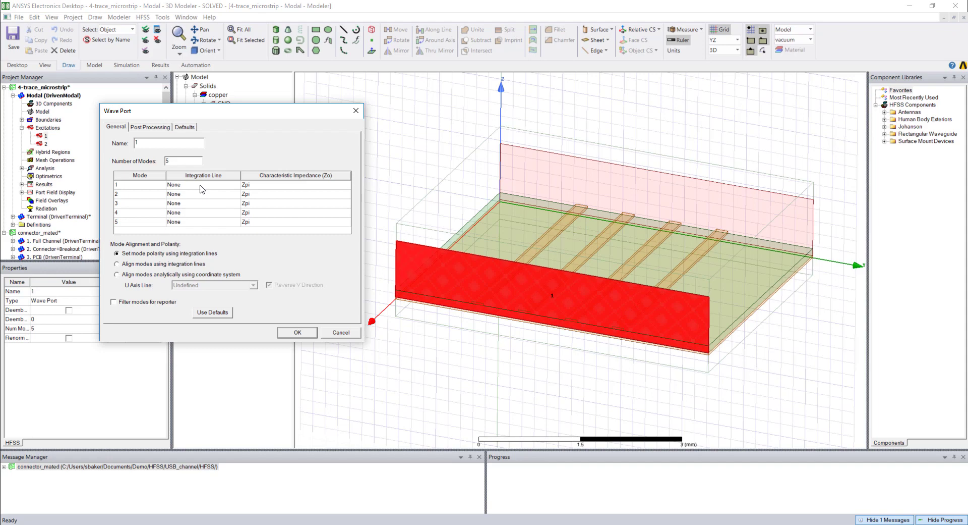
{"action": "left_click", "coordinate": [336, 332]}
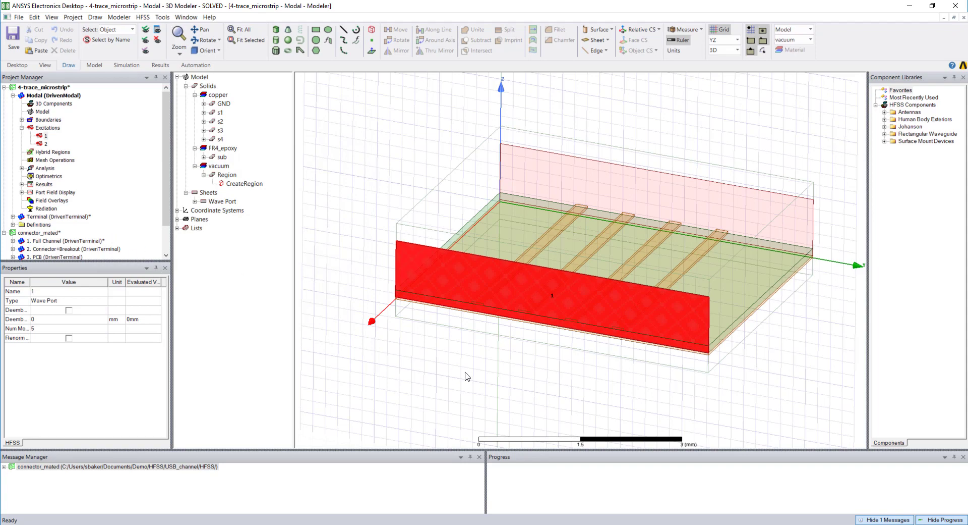
{"action": "left_click_drag", "start_coordinate": [468, 377], "coordinate": [484, 299], "text": "shift"}
{"action": "scroll", "coordinate": [484, 299], "scroll_direction": "up", "scroll_amount": 3}
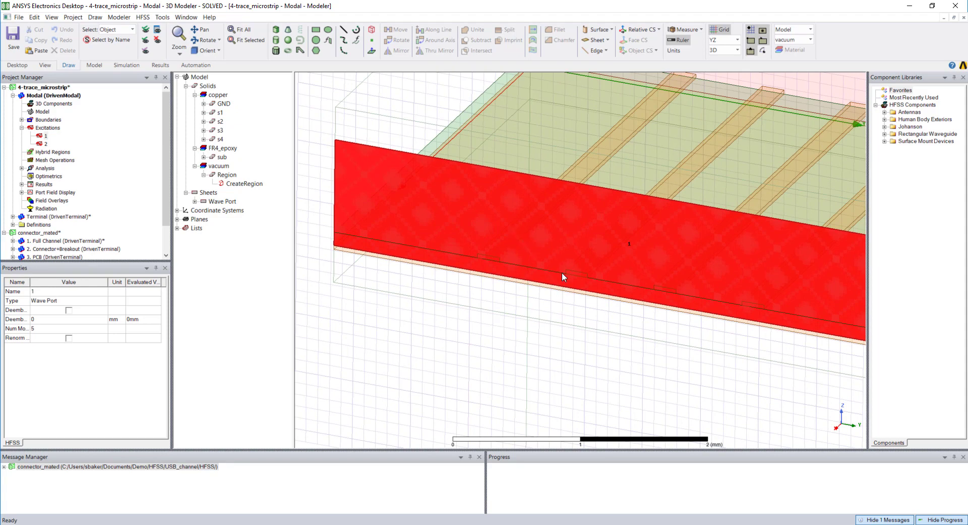
{"action": "left_click_drag", "start_coordinate": [649, 285], "coordinate": [891, 359], "text": "alt"}
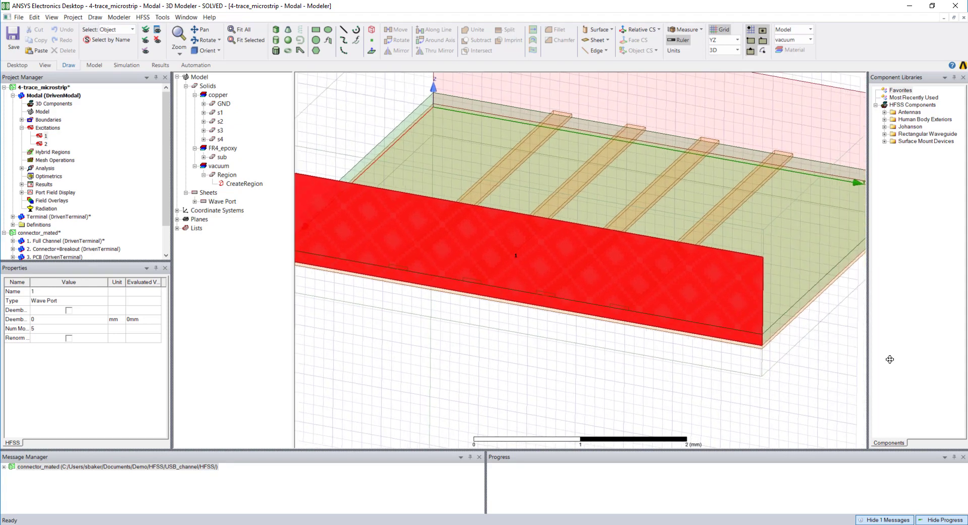
{"action": "left_click_drag", "start_coordinate": [483, 285], "coordinate": [526, 290], "text": "shift"}
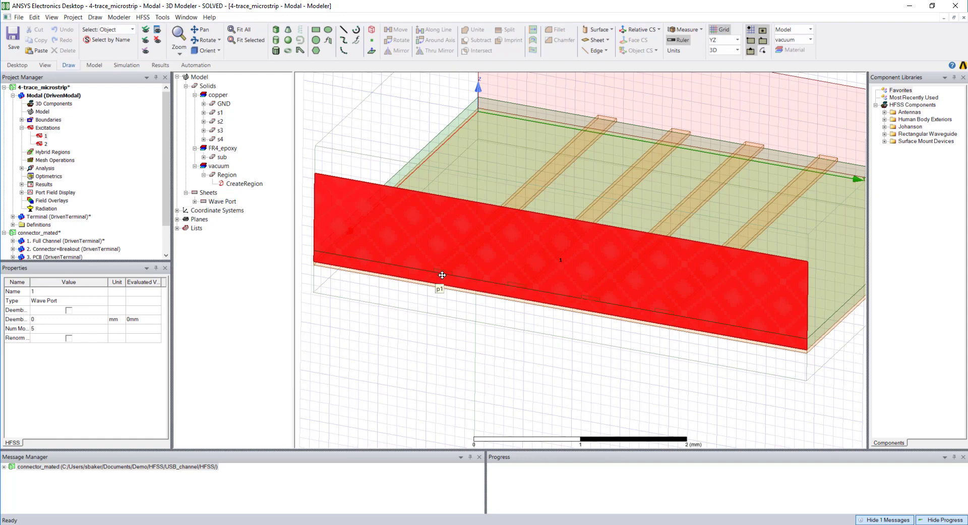
{"action": "left_click_drag", "start_coordinate": [438, 277], "coordinate": [441, 302], "text": "shift"}
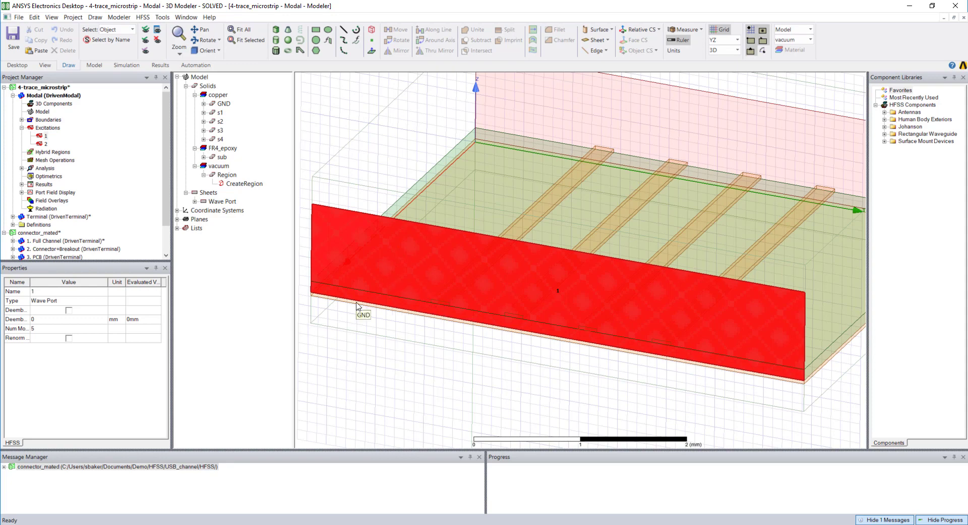
{"action": "right_click", "coordinate": [45, 127]}
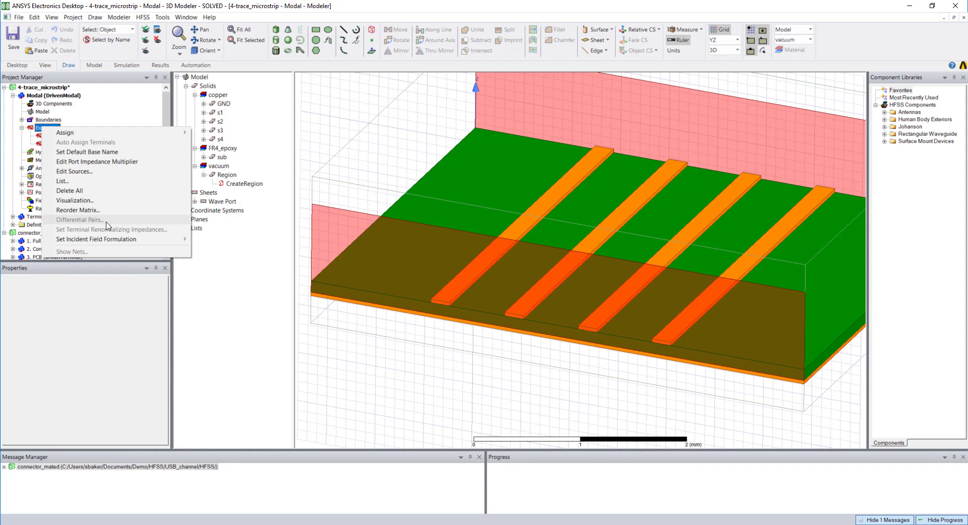
{"action": "left_click", "coordinate": [170, 111]}
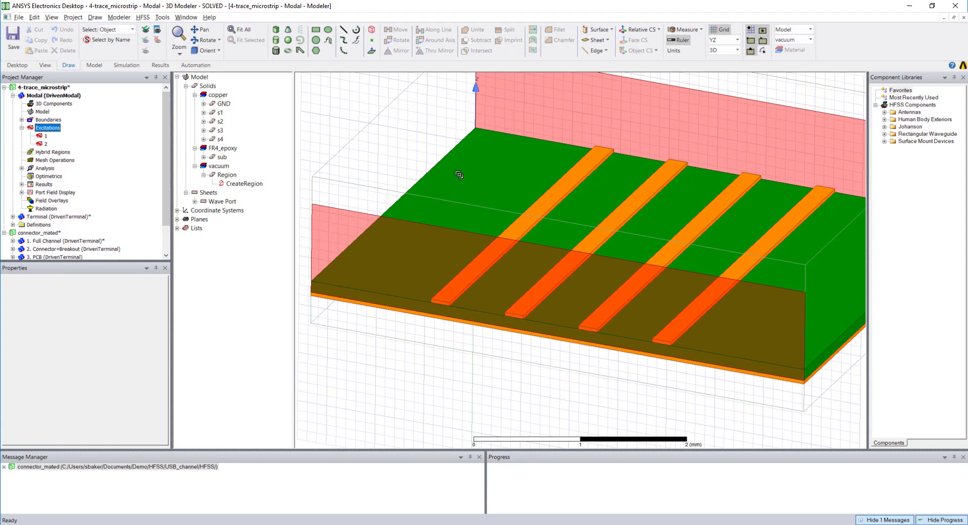
{"action": "scroll", "coordinate": [437, 201], "scroll_direction": "down", "scroll_amount": 3}
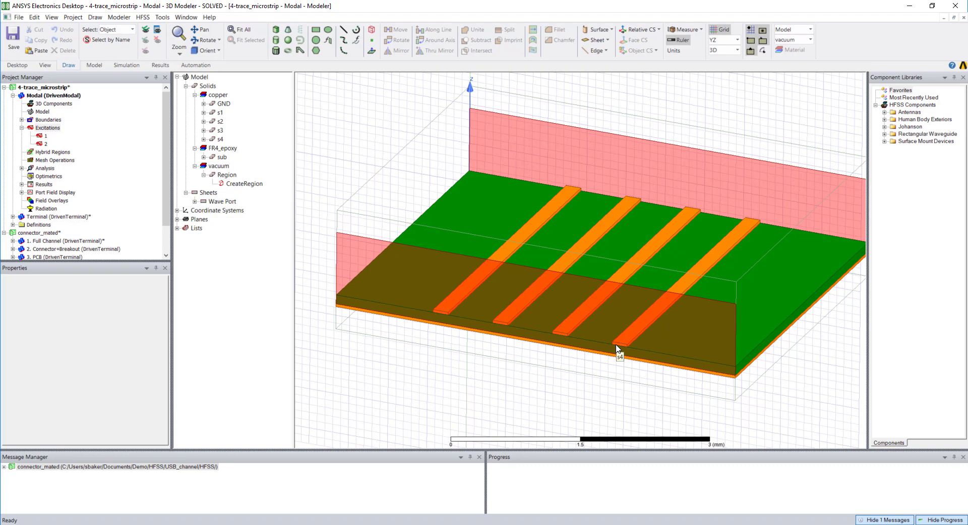
{"action": "left_click_drag", "start_coordinate": [590, 329], "coordinate": [562, 309], "text": "alt"}
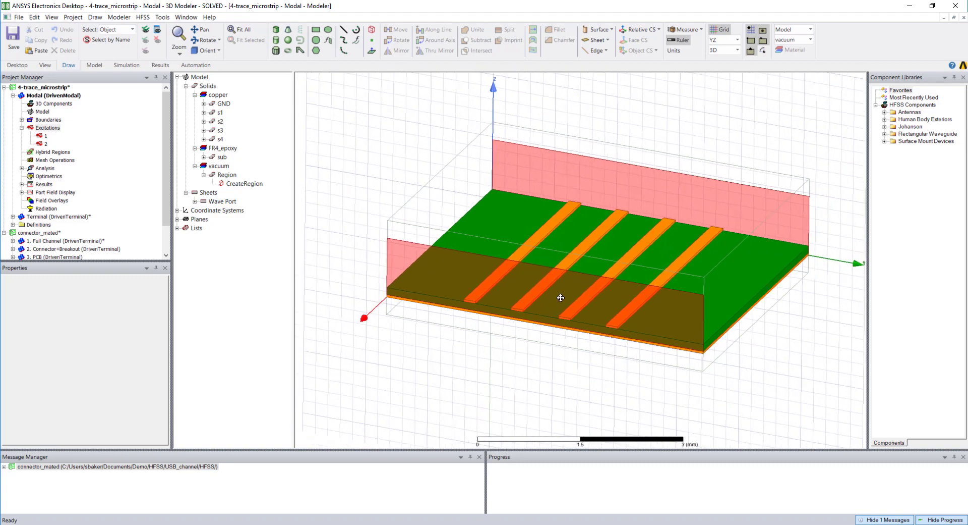
{"action": "left_click_drag", "start_coordinate": [561, 298], "coordinate": [548, 302]}
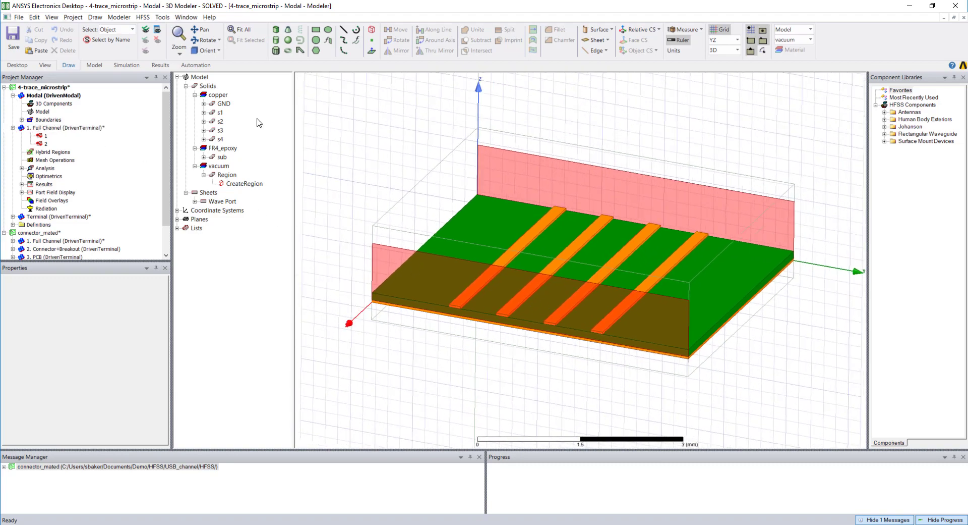
- View the Full Channel USB connector model up close, then switch to the 5. Channel schematic
{"action": "left_click", "coordinate": [13, 95]}
{"action": "left_click", "coordinate": [44, 88]}
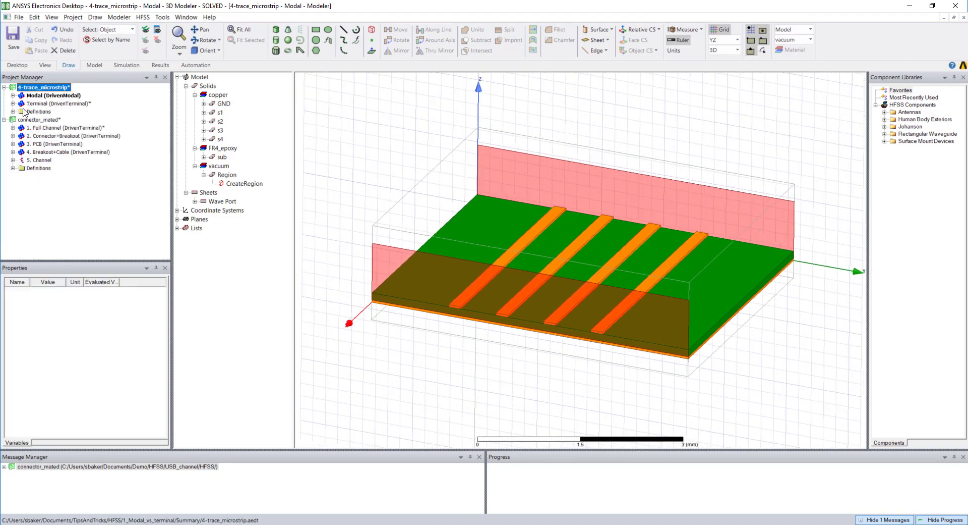
{"action": "left_click", "coordinate": [43, 130]}
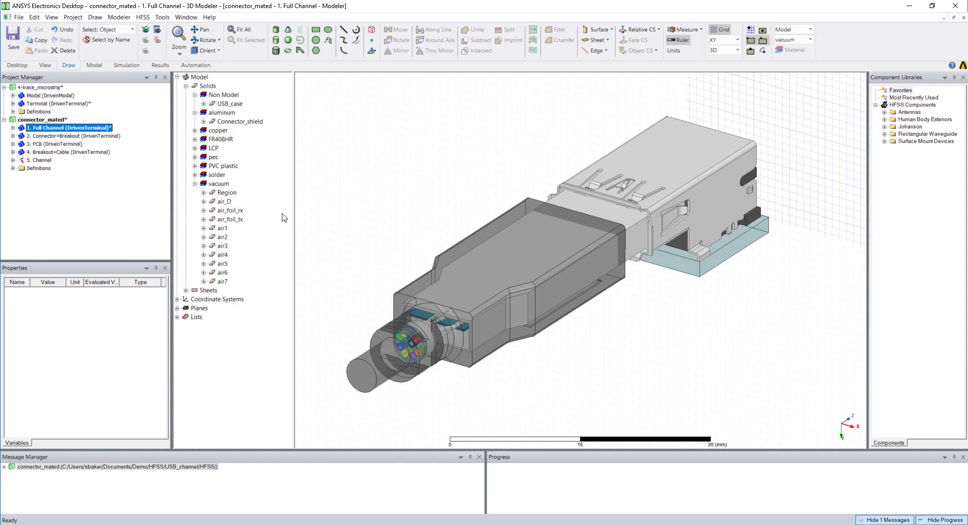
{"action": "left_click_drag", "start_coordinate": [383, 281], "coordinate": [488, 155], "text": "alt+shift"}
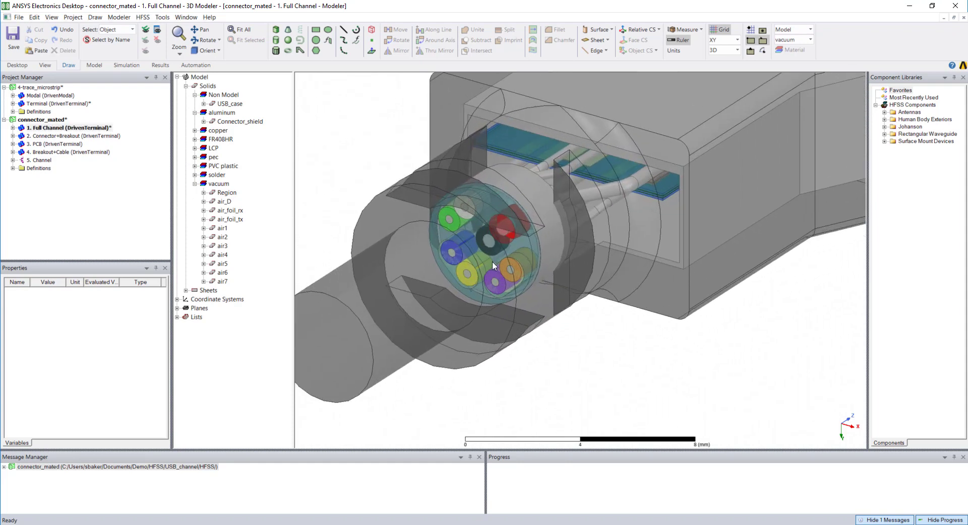
{"action": "left_click_drag", "start_coordinate": [498, 265], "coordinate": [479, 249], "text": "alt+shift"}
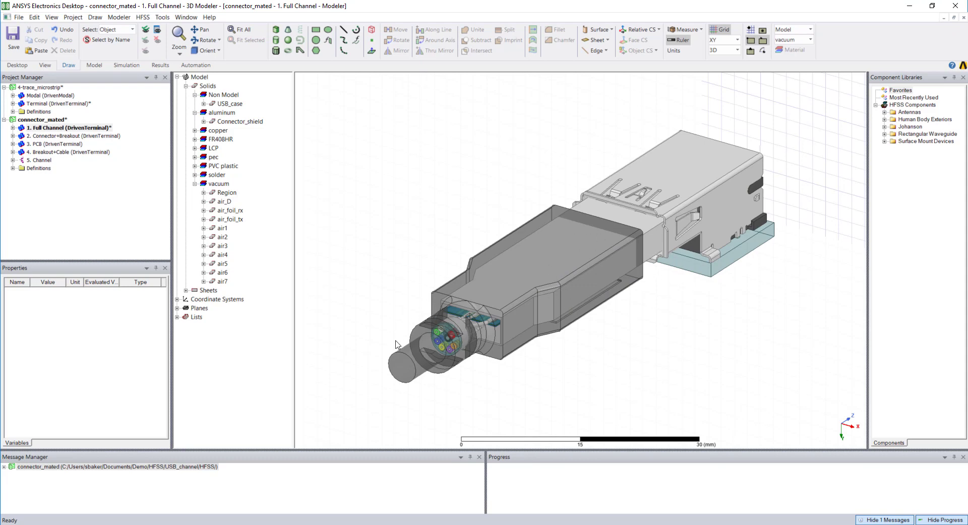
{"action": "left_click", "coordinate": [40, 160]}
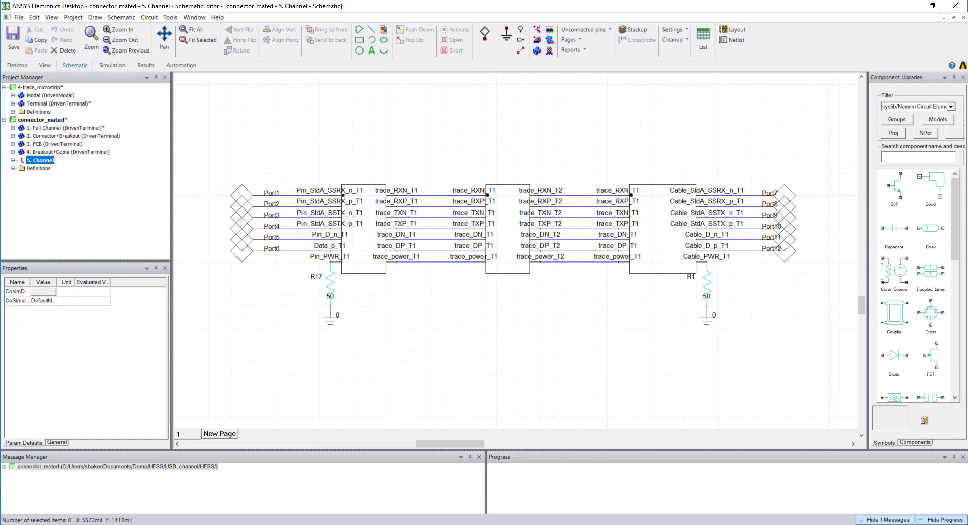
{"action": "left_click", "coordinate": [660, 268]}
{"action": "left_click", "coordinate": [507, 273]}
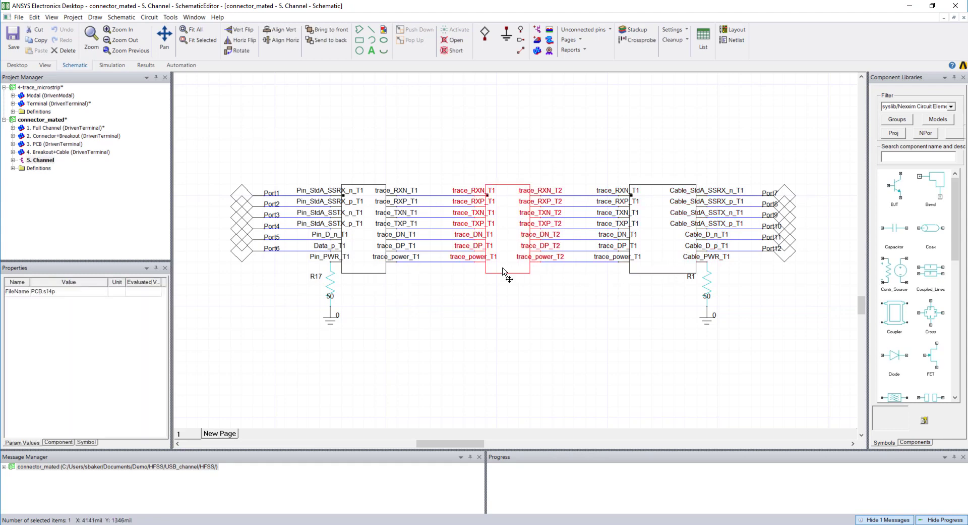
{"action": "left_click", "coordinate": [372, 272]}
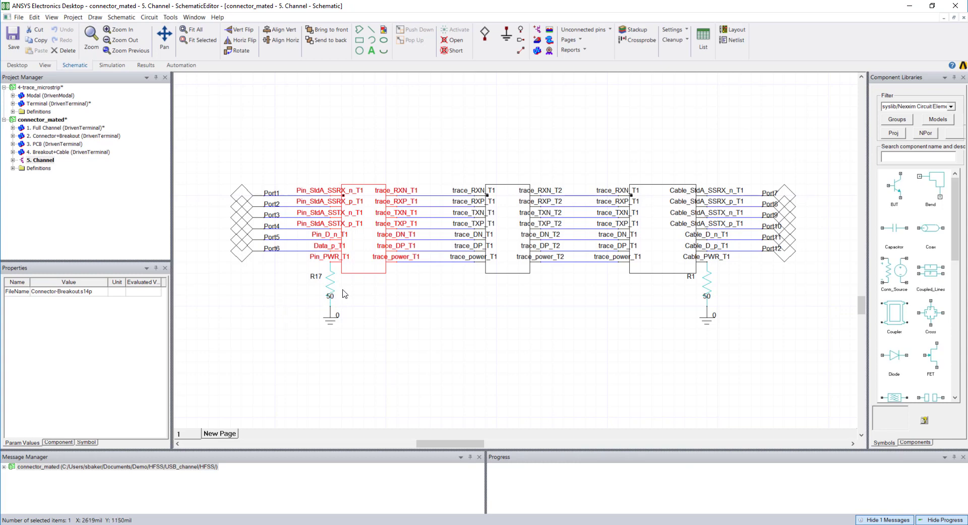
{"action": "left_click", "coordinate": [437, 199]}
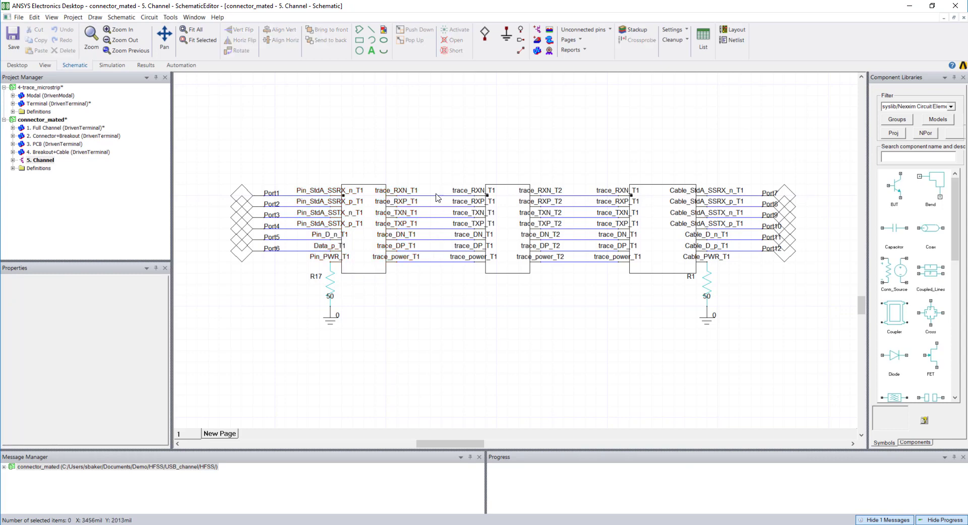
{"action": "left_click_drag", "start_coordinate": [434, 158], "coordinate": [444, 291]}
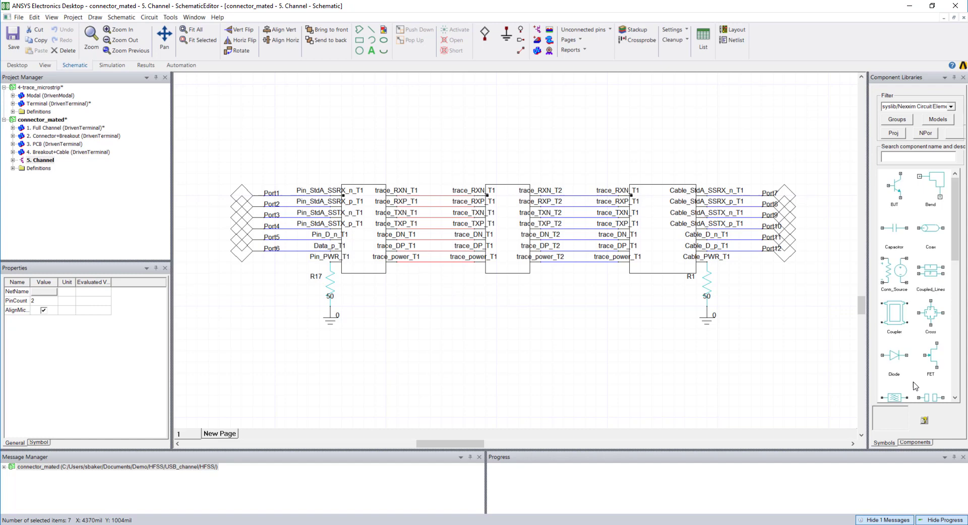
{"action": "left_click", "coordinate": [527, 305]}
{"action": "left_click_drag", "start_coordinate": [571, 277], "coordinate": [586, 170]}
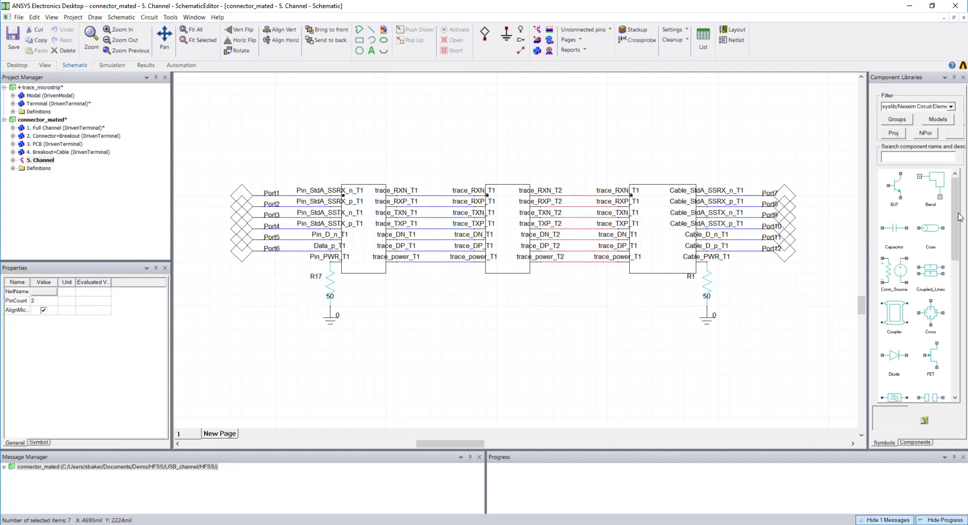
{"action": "left_click", "coordinate": [662, 246]}
{"action": "left_click", "coordinate": [589, 153]}
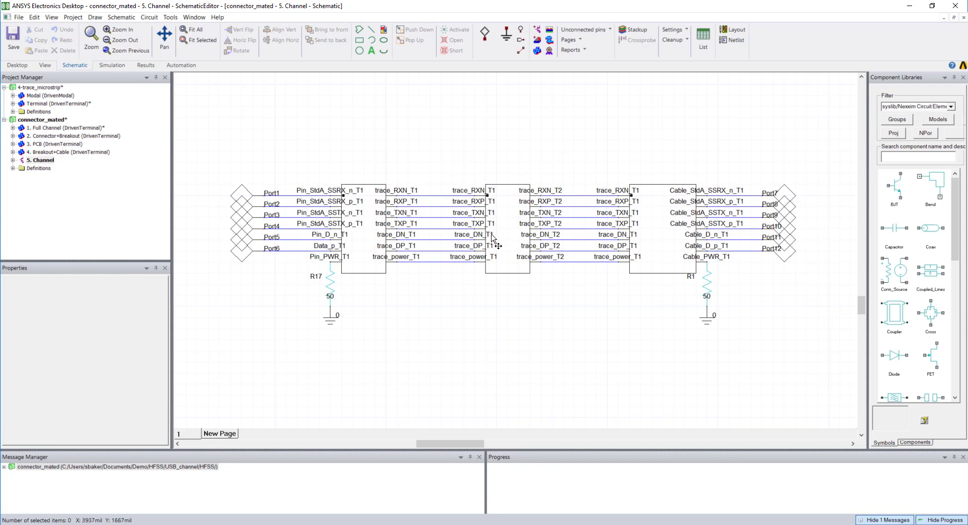
{"action": "left_click", "coordinate": [507, 251]}
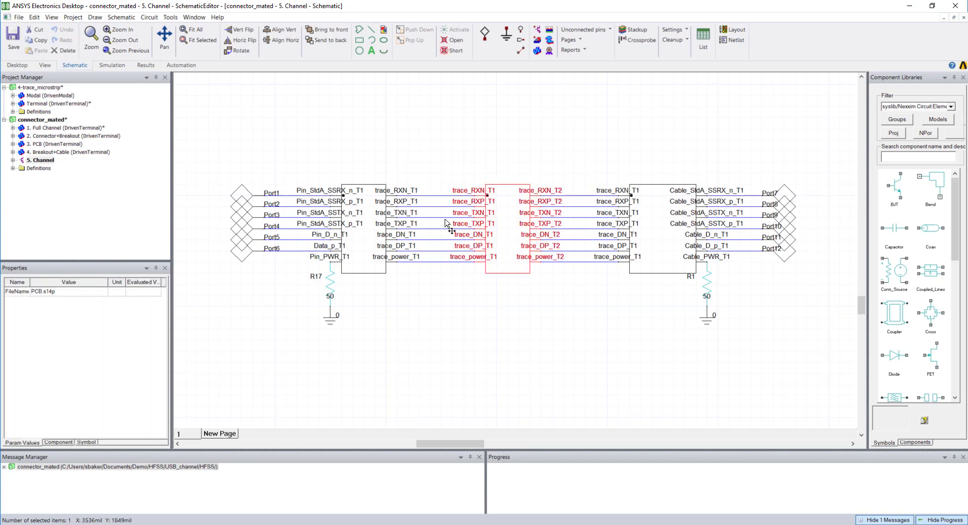
{"action": "left_click", "coordinate": [506, 309]}
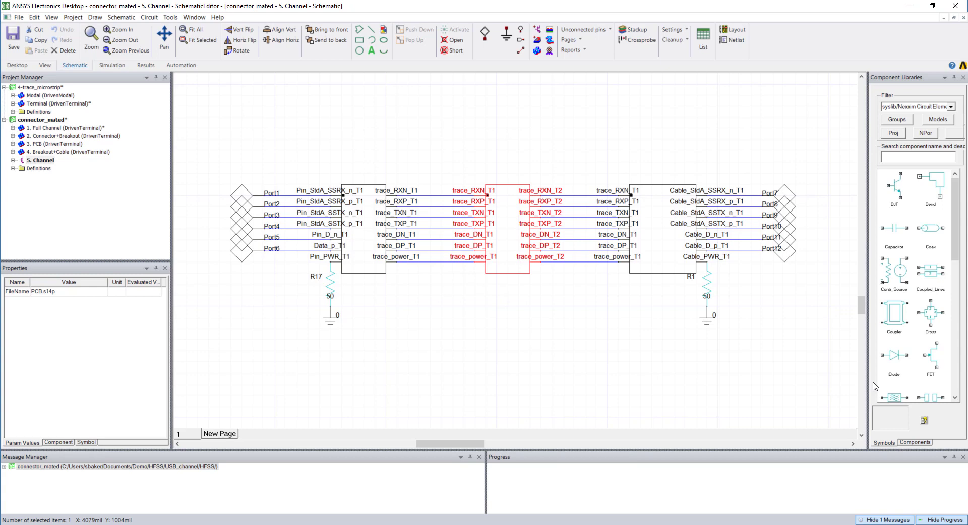